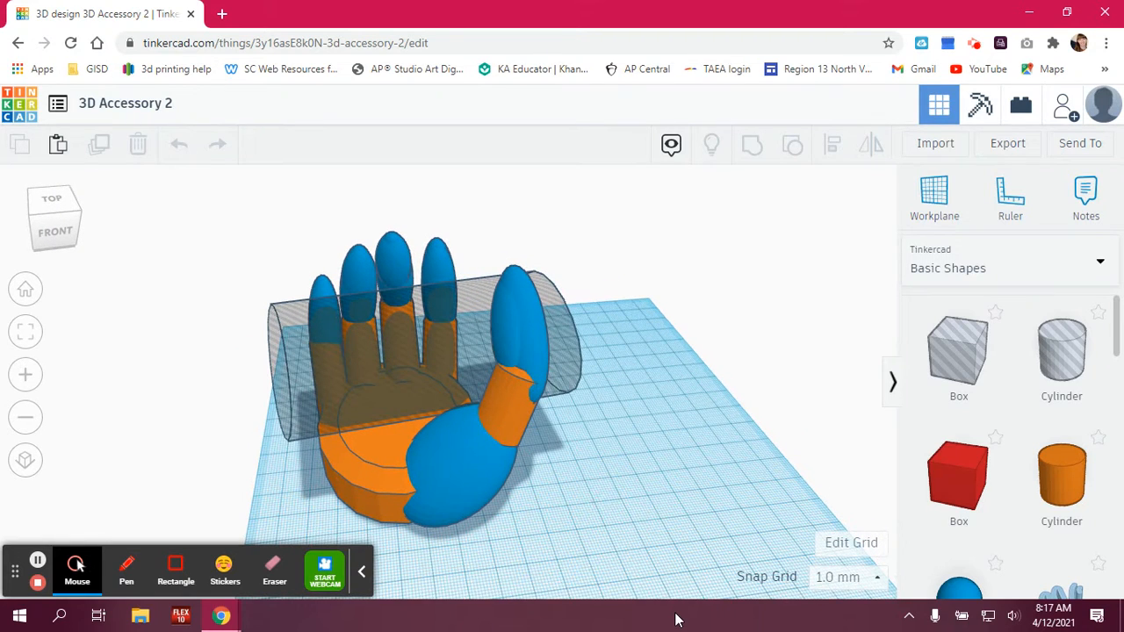
Step: Examine the hand model and the cylinder hole across its palm from the front, above and the side
right_click_drag(653, 437, 700, 452)
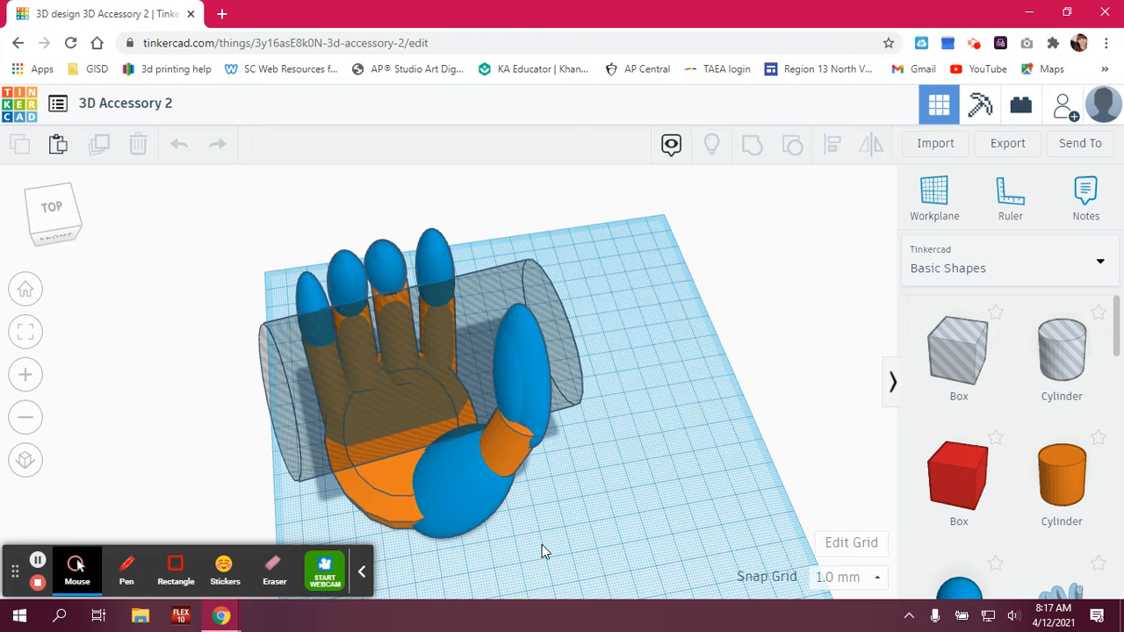
right_click_drag(542, 545, 619, 510)
right_click_drag(553, 560, 533, 443)
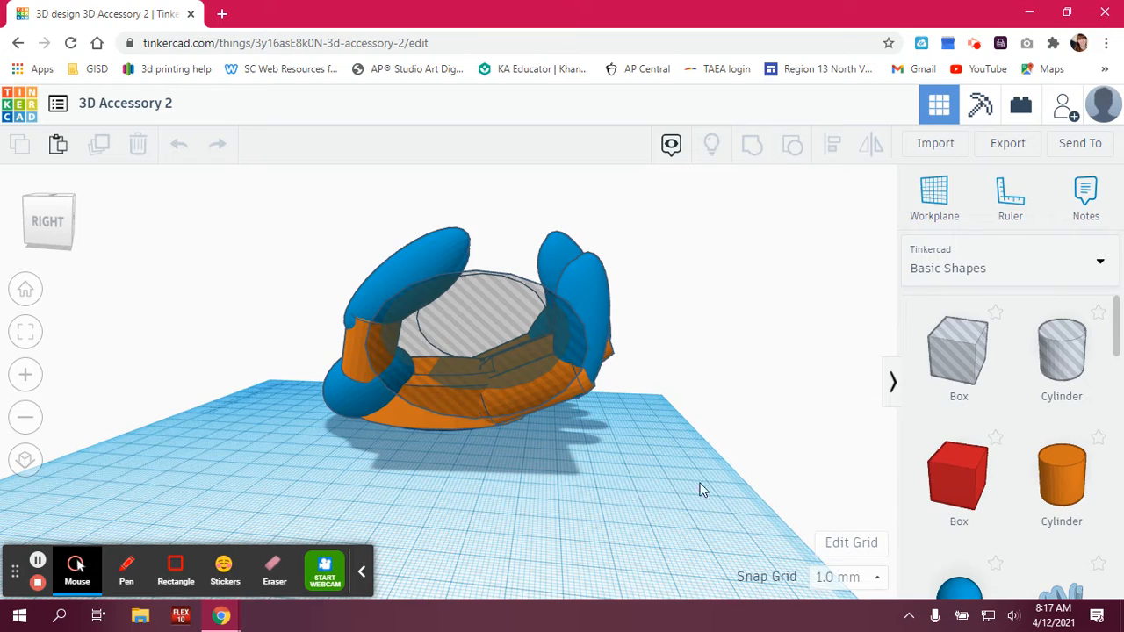
right_click_drag(708, 491, 569, 479)
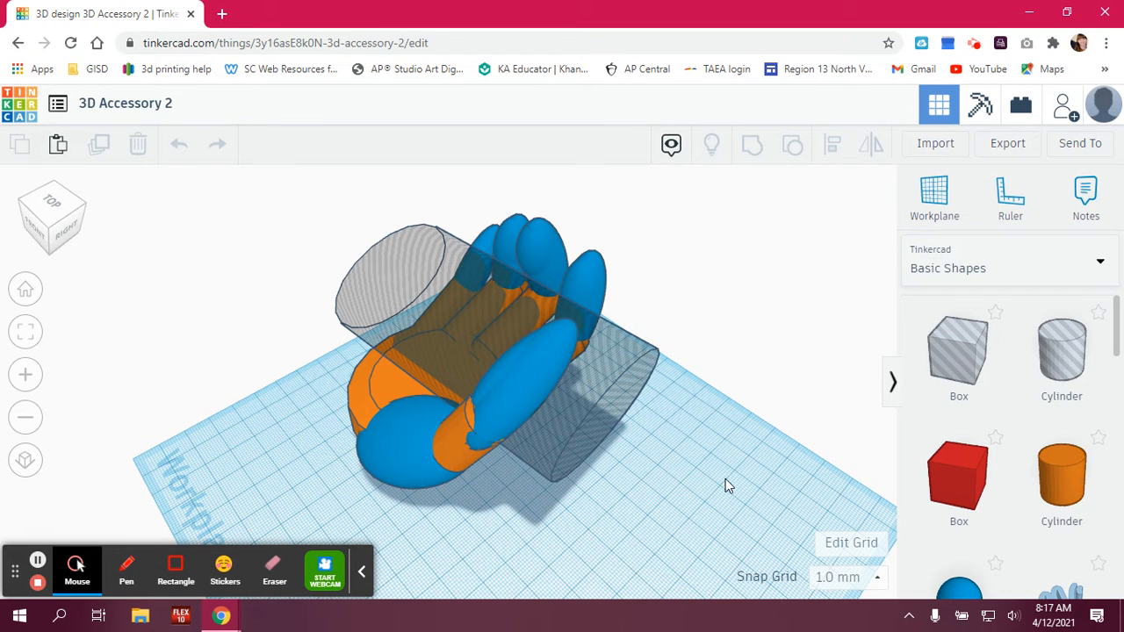
right_click_drag(740, 492, 591, 432)
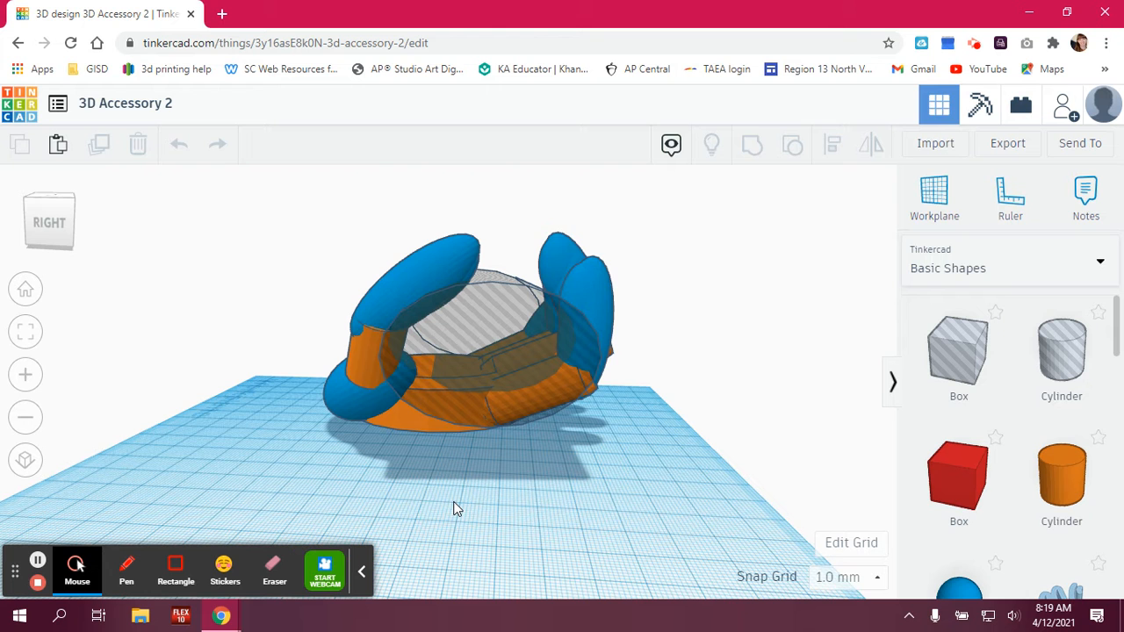
right_click_drag(650, 470, 467, 374)
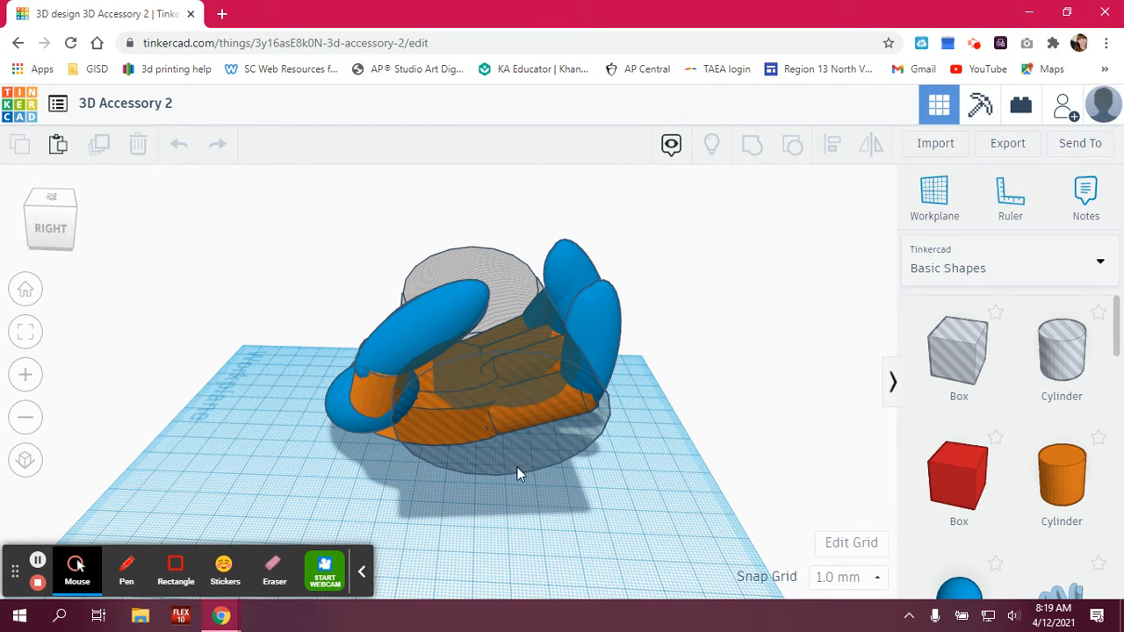
right_click_drag(290, 501, 243, 484)
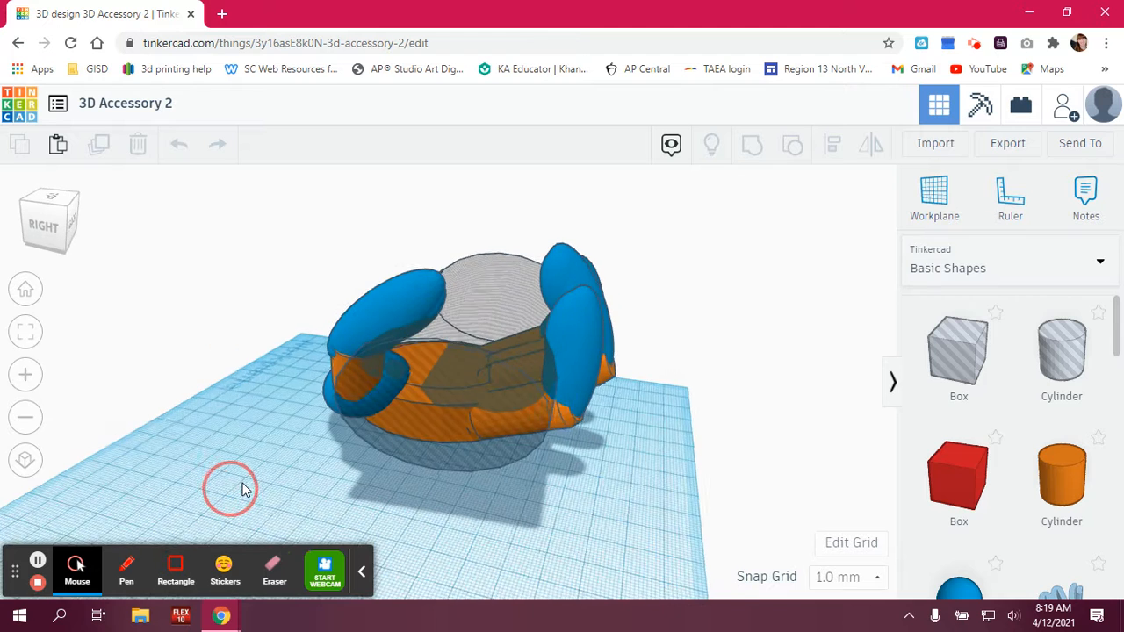
Step: Try lowering the cylinder hole slightly into the palm, and undo the move
left_click(442, 363)
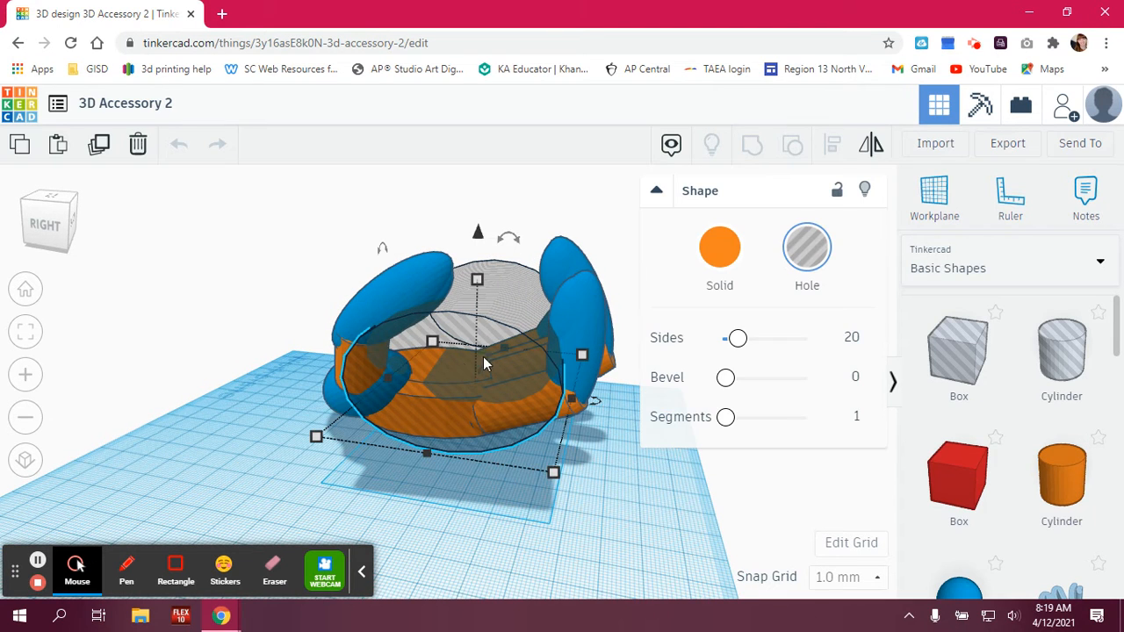
left_click(807, 253)
right_click_drag(665, 532, 688, 512)
right_click_drag(572, 509, 545, 527)
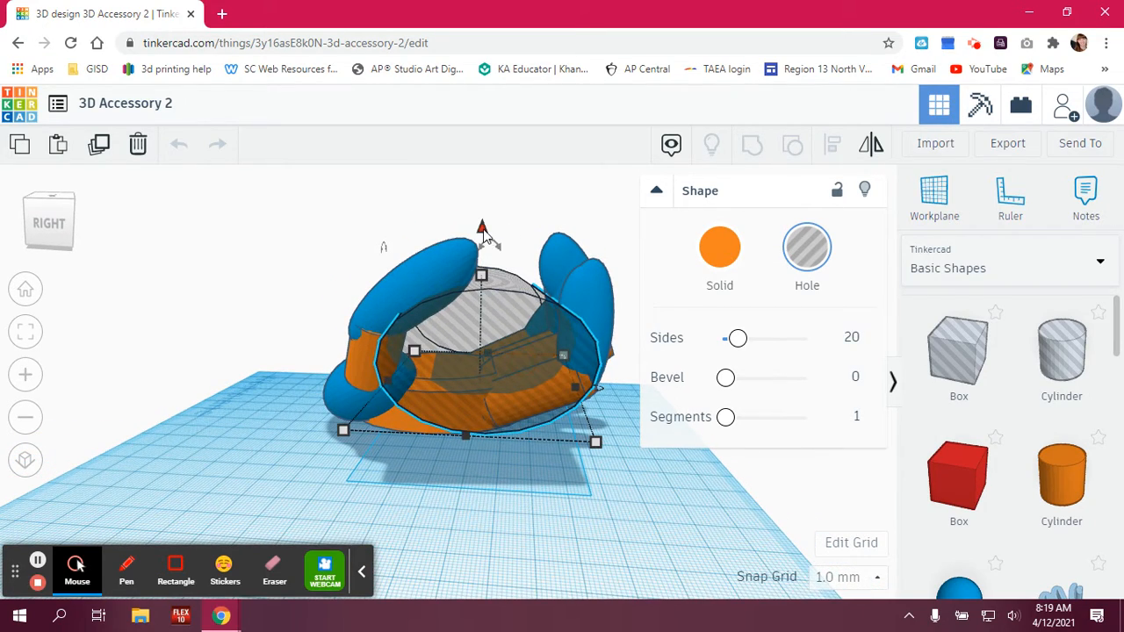
left_click_drag(482, 231, 503, 265)
right_click_drag(716, 549, 690, 546)
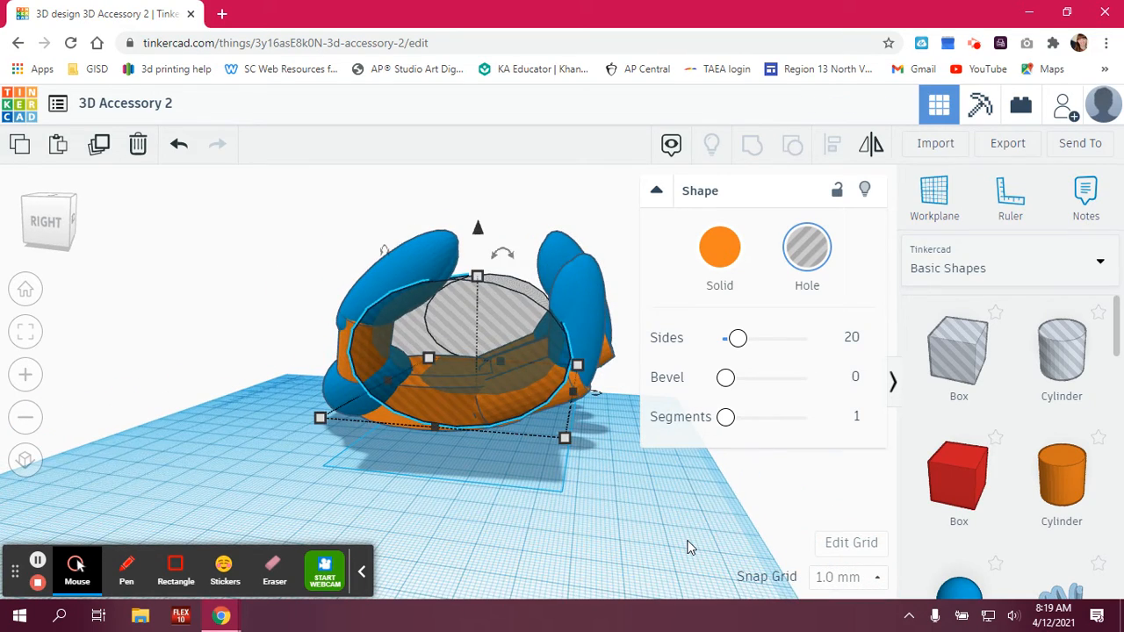
key("ctrl+z")
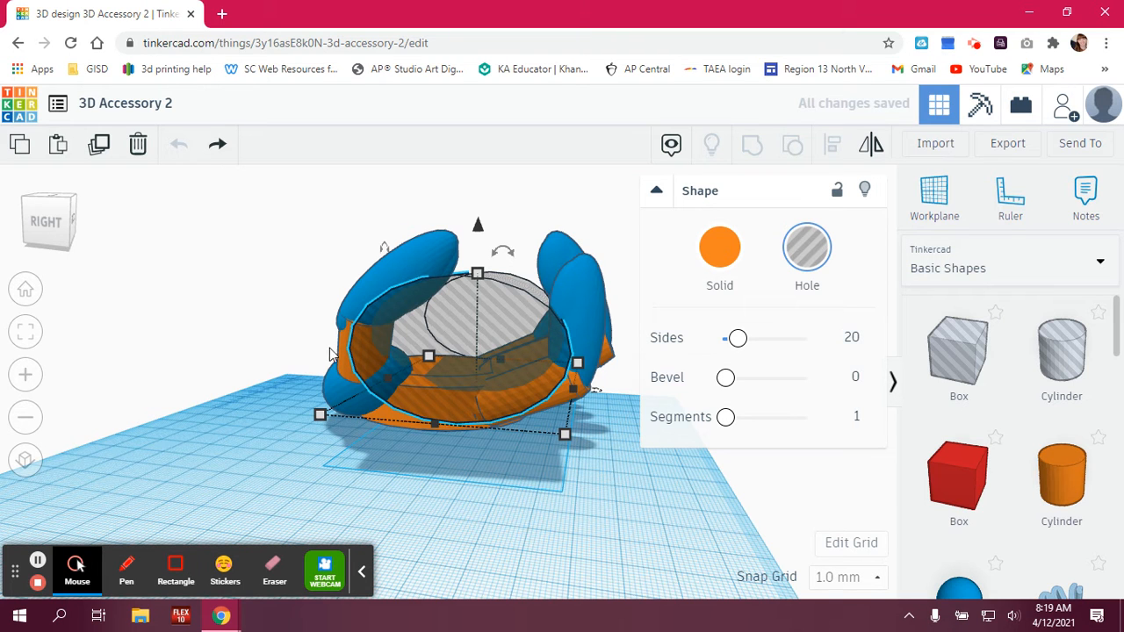
Step: Group all the hand parts with the cylinder hole so the hole is cut out of the hand
right_click_drag(421, 532, 598, 563)
left_click(249, 441)
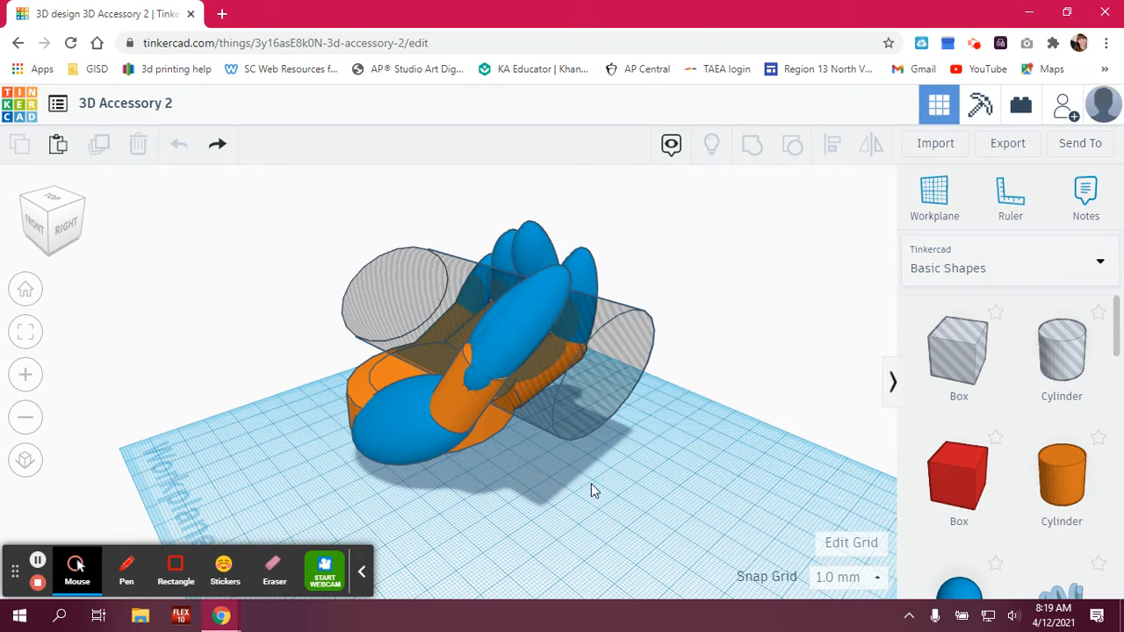
right_click_drag(705, 437, 783, 514)
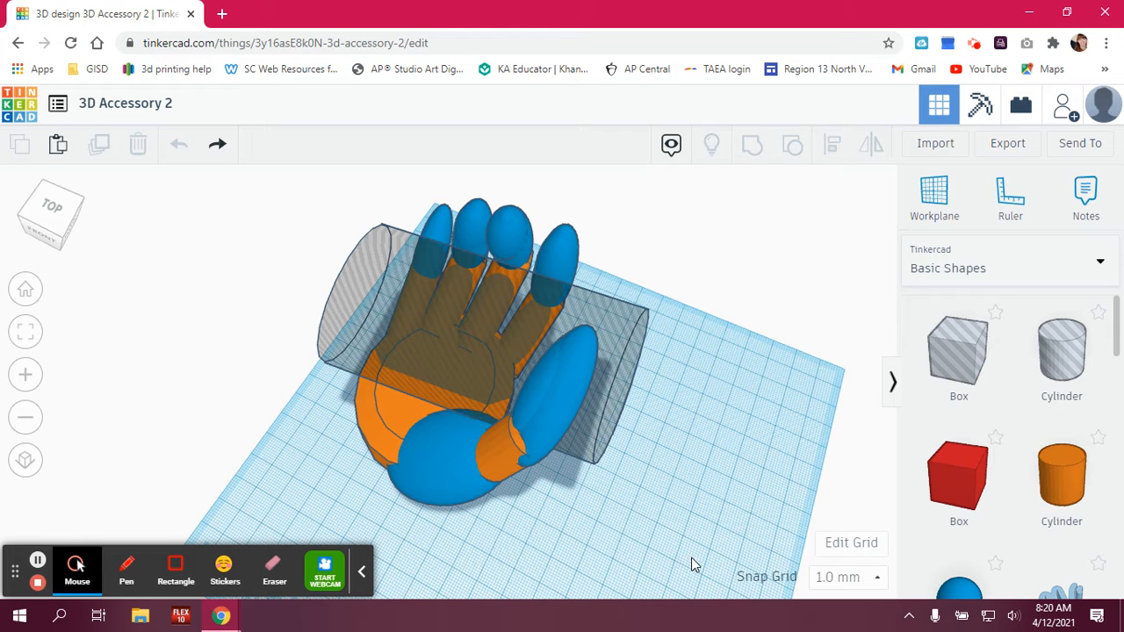
left_click_drag(696, 563, 311, 206)
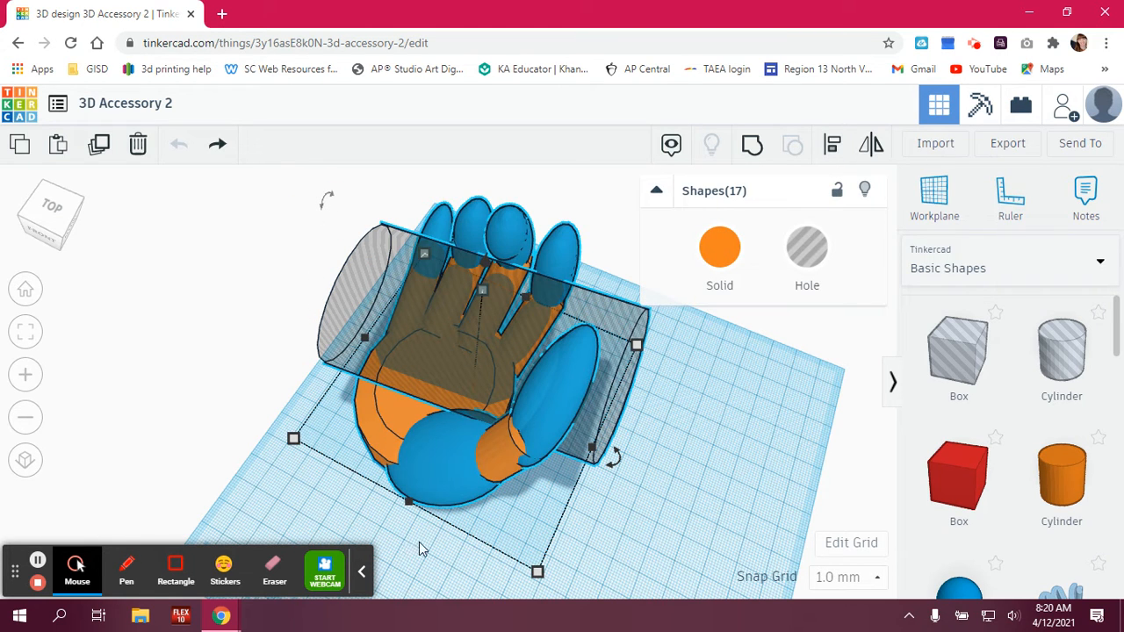
left_click(749, 148)
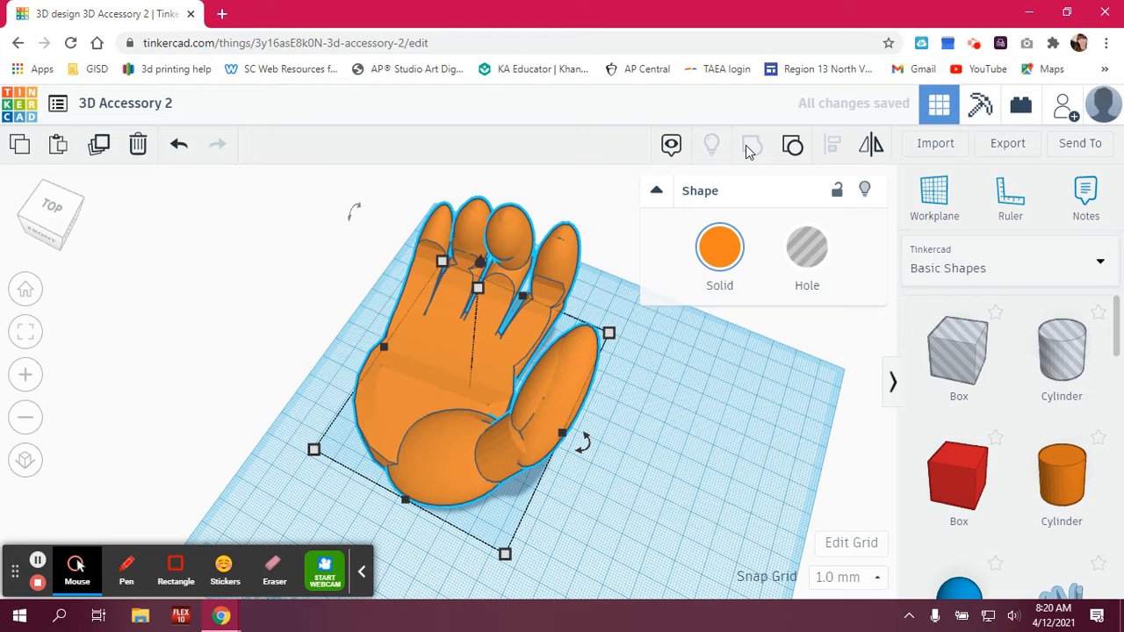
Step: Inspect the grouped hand from other angles and view the export formats available for it
right_click_drag(710, 469, 176, 404)
right_click_drag(618, 383, 670, 468)
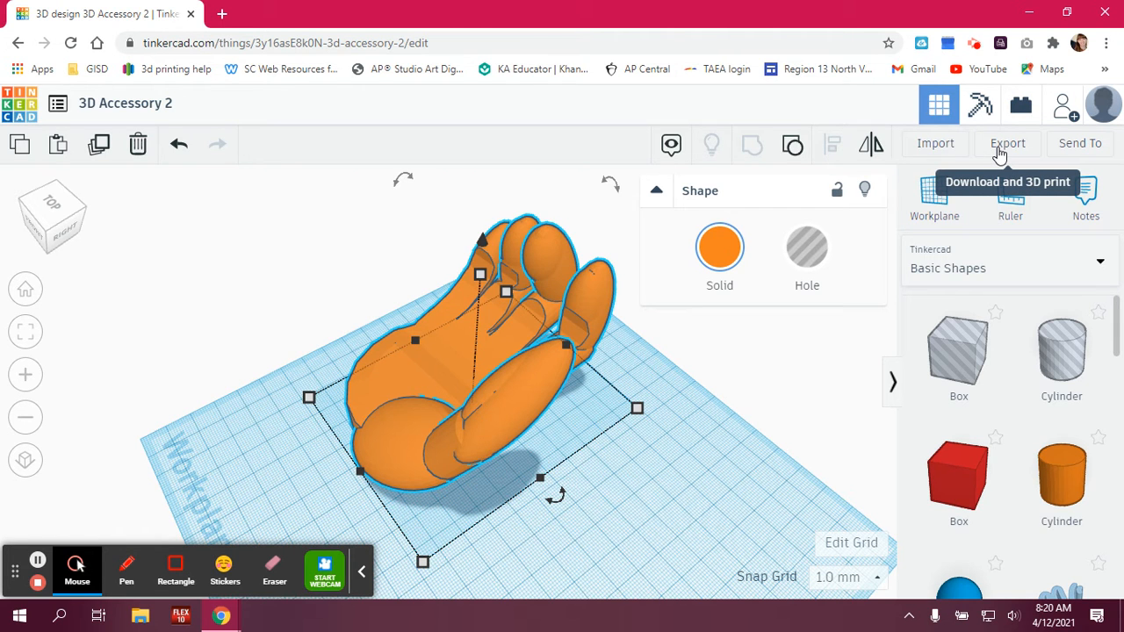
left_click(1002, 150)
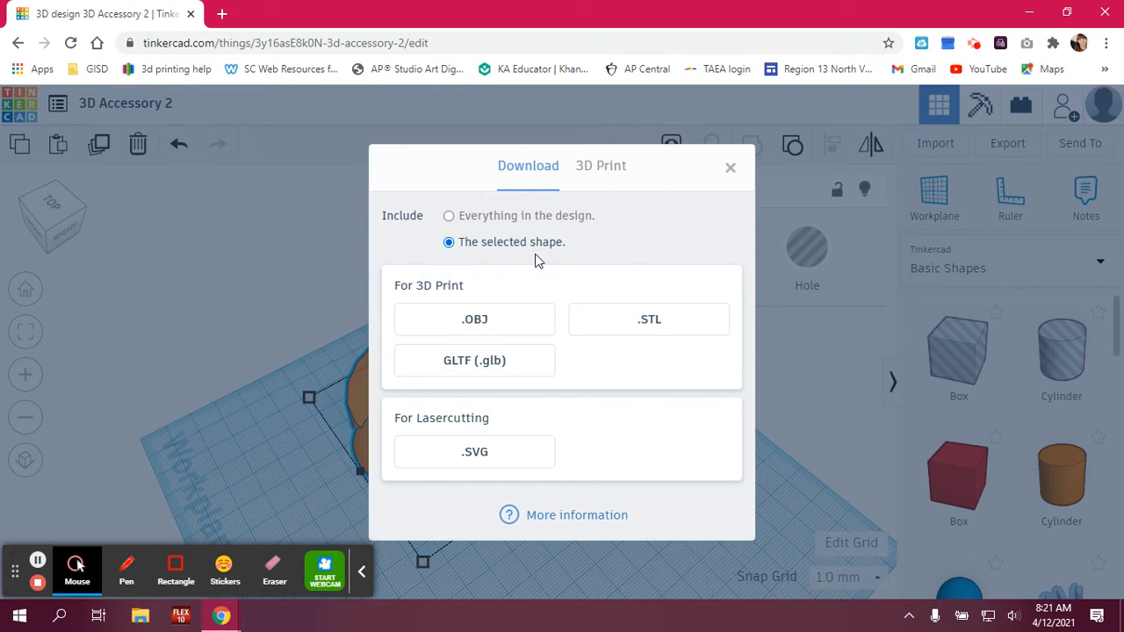
left_click(730, 169)
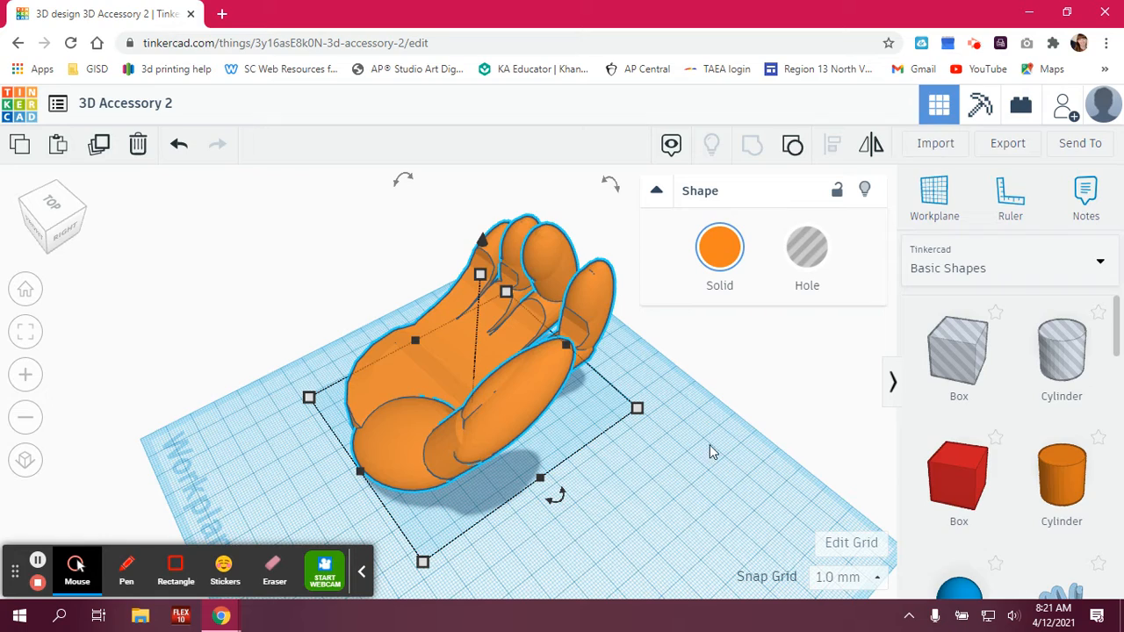
Step: Paste a copy of the grouped hand and place it beside the original
right_click_drag(713, 477, 651, 439)
right_click_drag(504, 429, 571, 451)
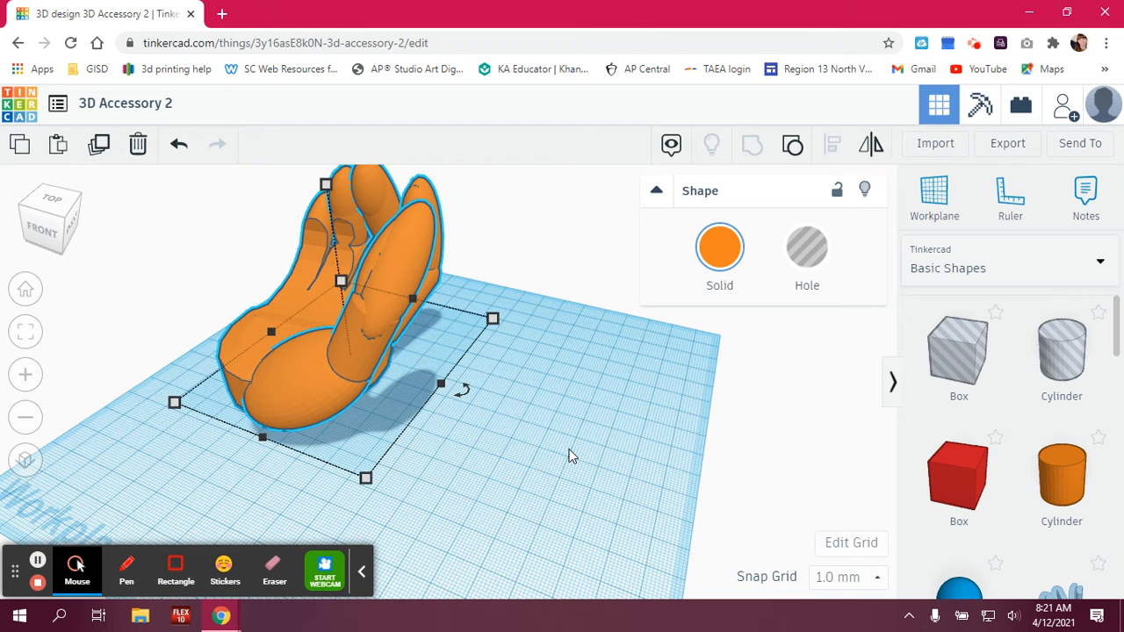
key("ctrl+v")
left_click_drag(467, 373, 743, 443)
Step: Ungroup the original hand back into its separate parts and cylinder hole
left_click(325, 382)
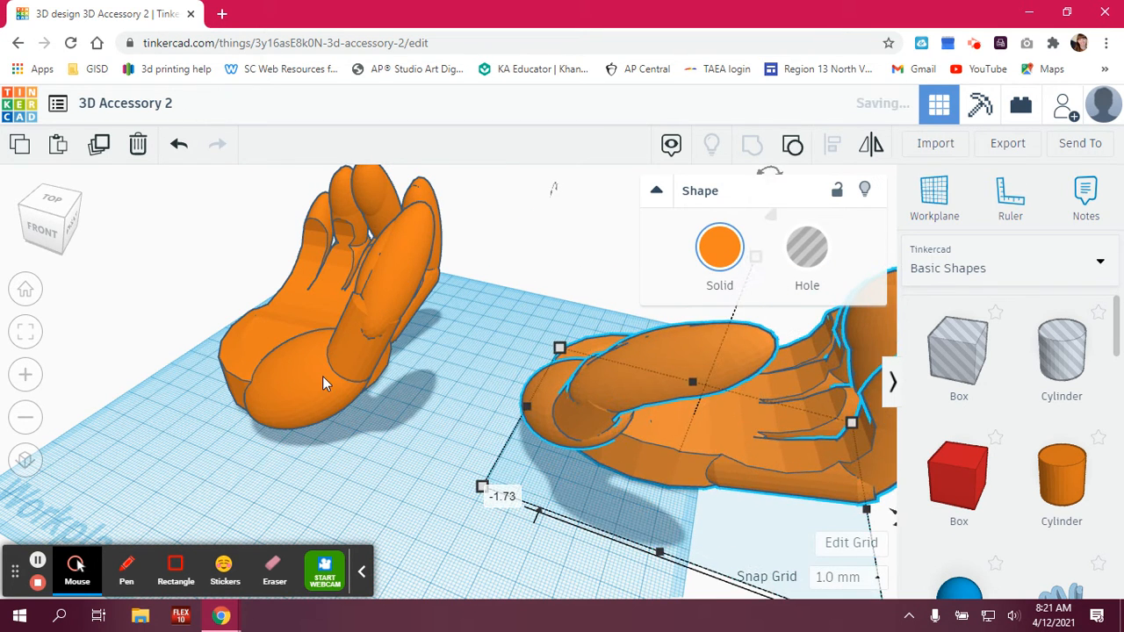
left_click(792, 145)
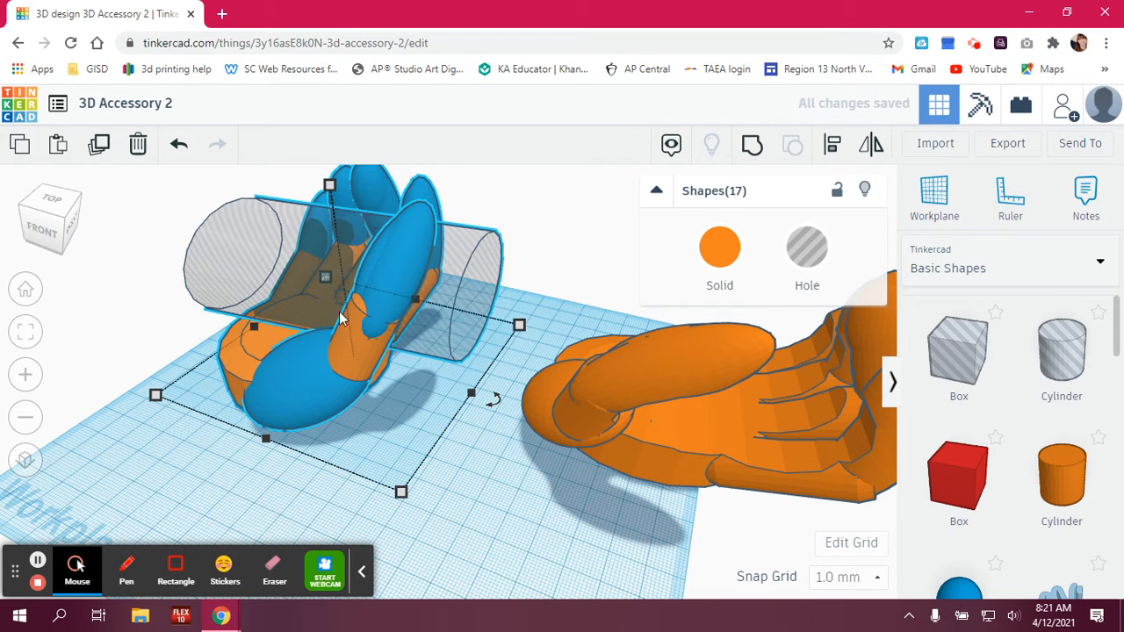
Step: Export only the grouped hand copy as an STL file named 3D Accessory 2 in the Pictures folder
right_click_drag(484, 533, 531, 538)
left_click(637, 371)
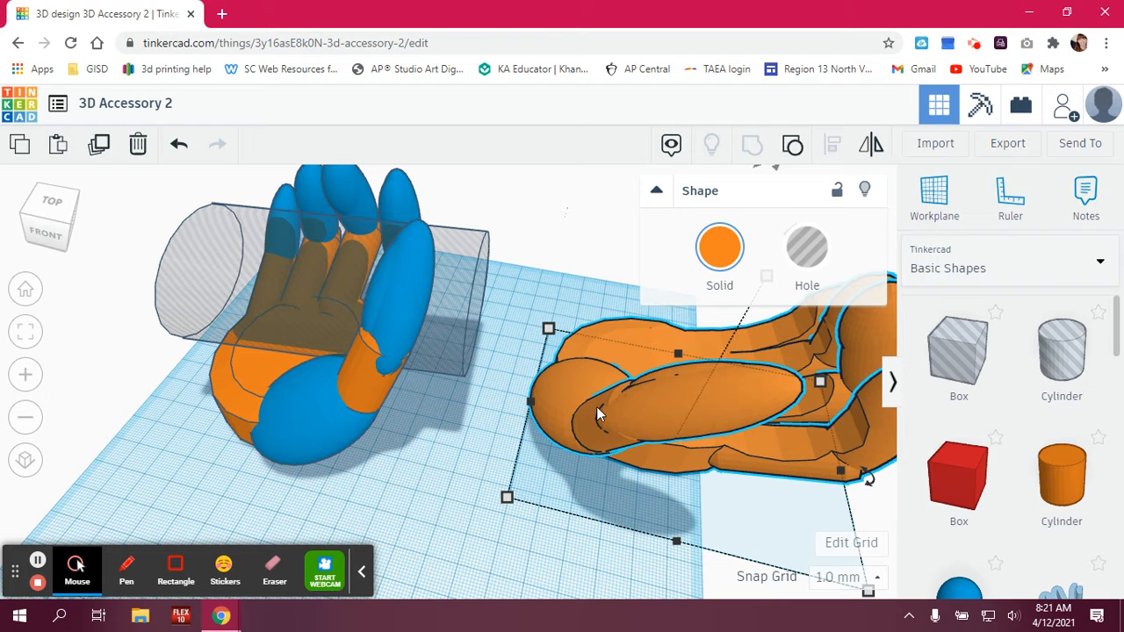
left_click(1007, 143)
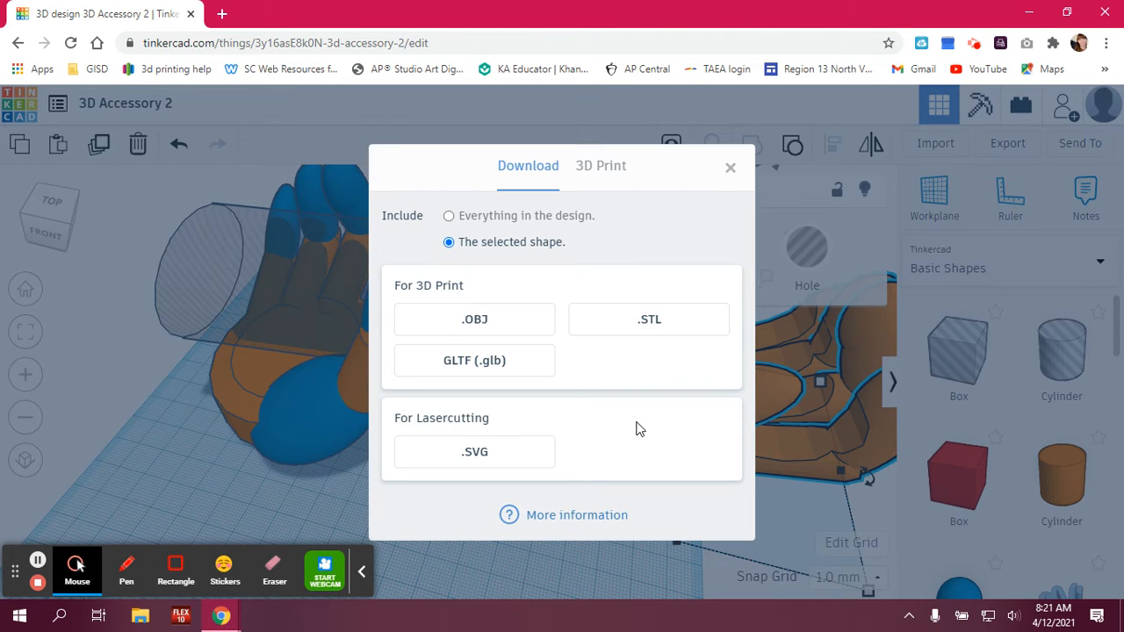
left_click(633, 324)
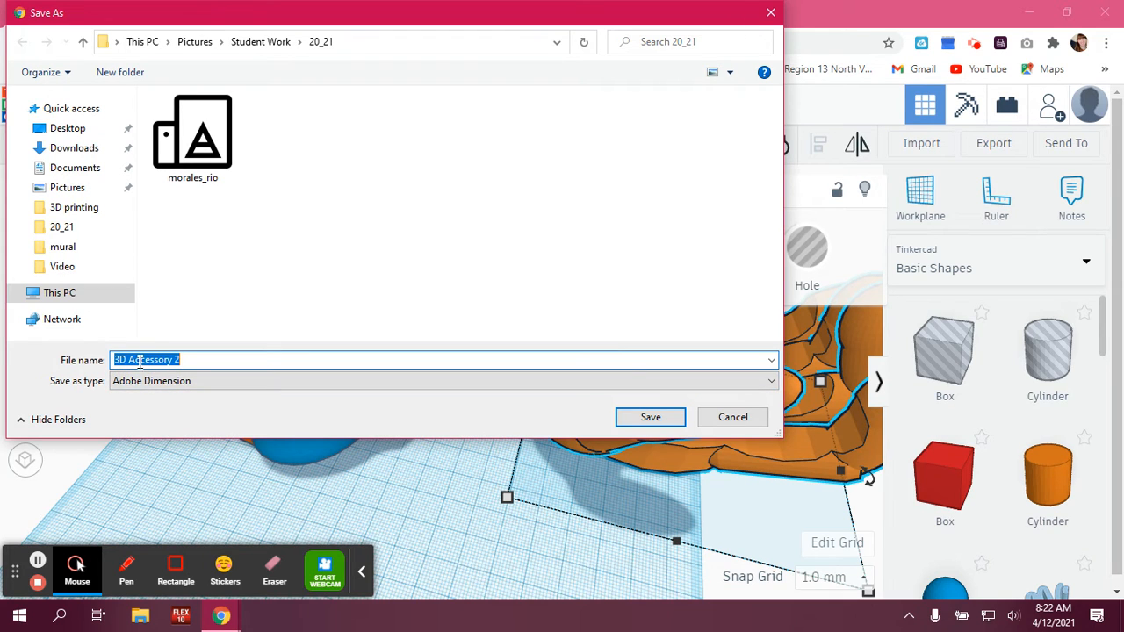
left_click(62, 188)
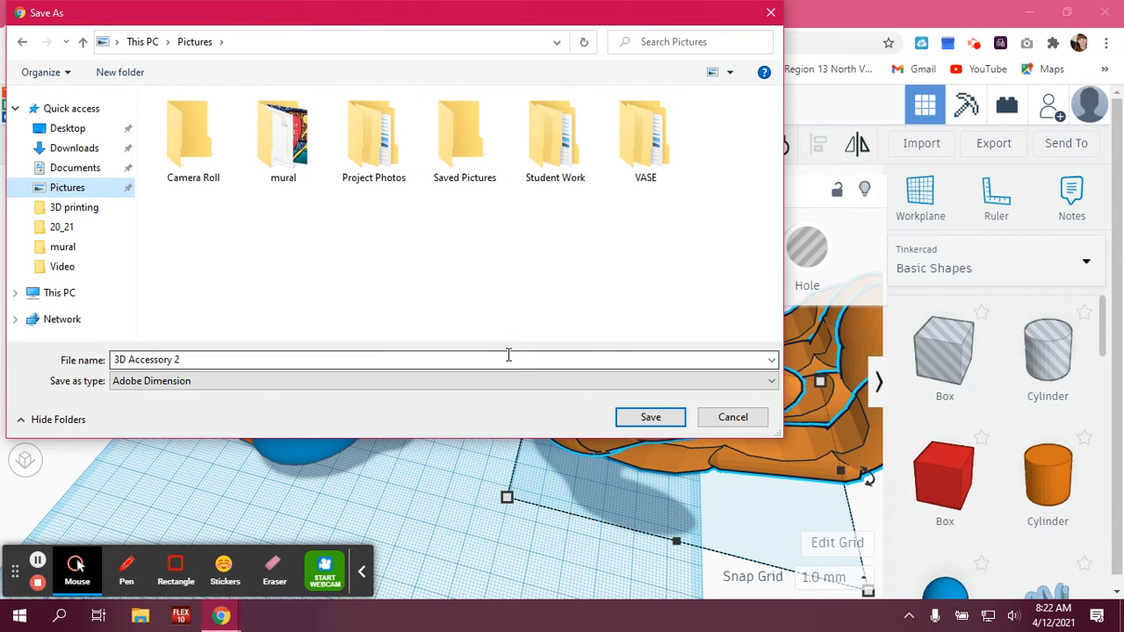
left_click(651, 418)
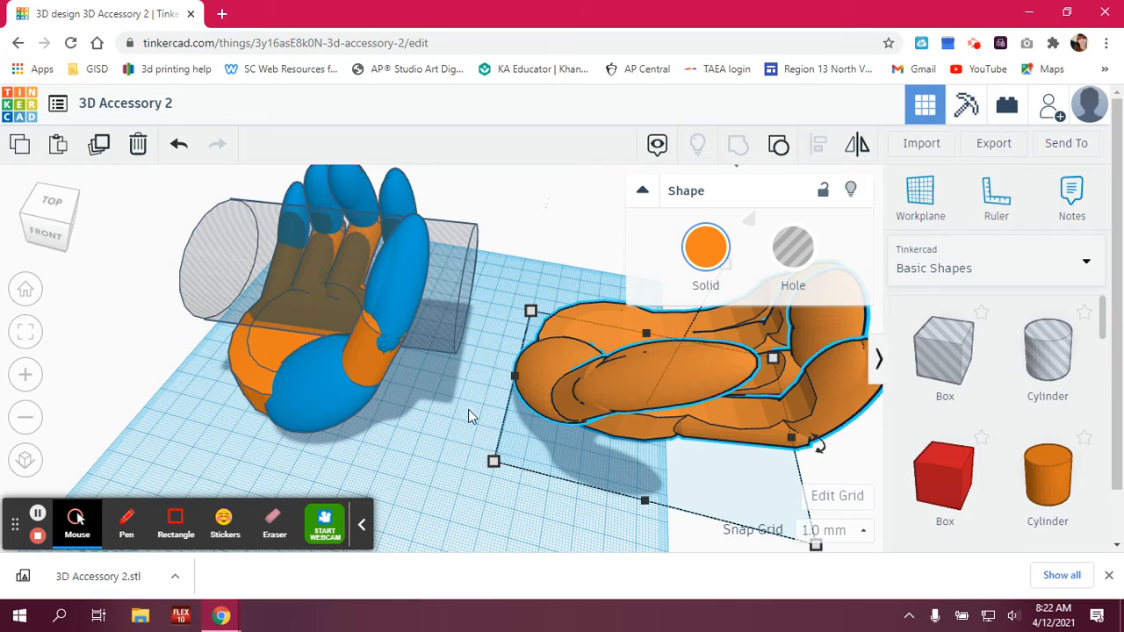
Step: Search the web for "sculpt gl" in a new browser tab and open the SculptGL sculpting app
right_click_drag(448, 439, 420, 453)
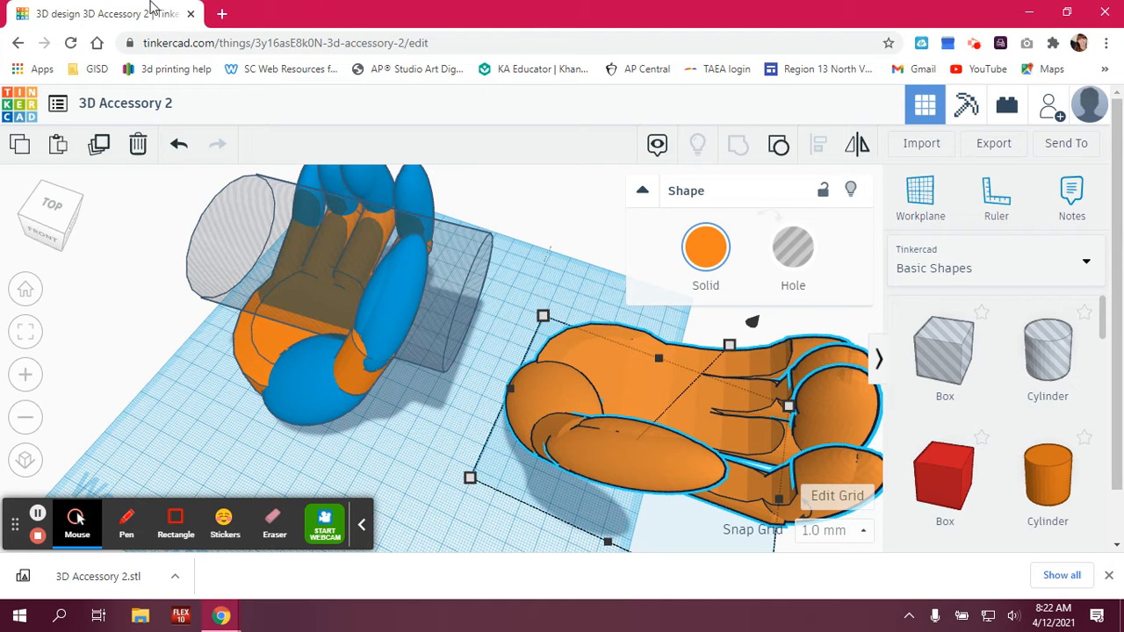
left_click(223, 15)
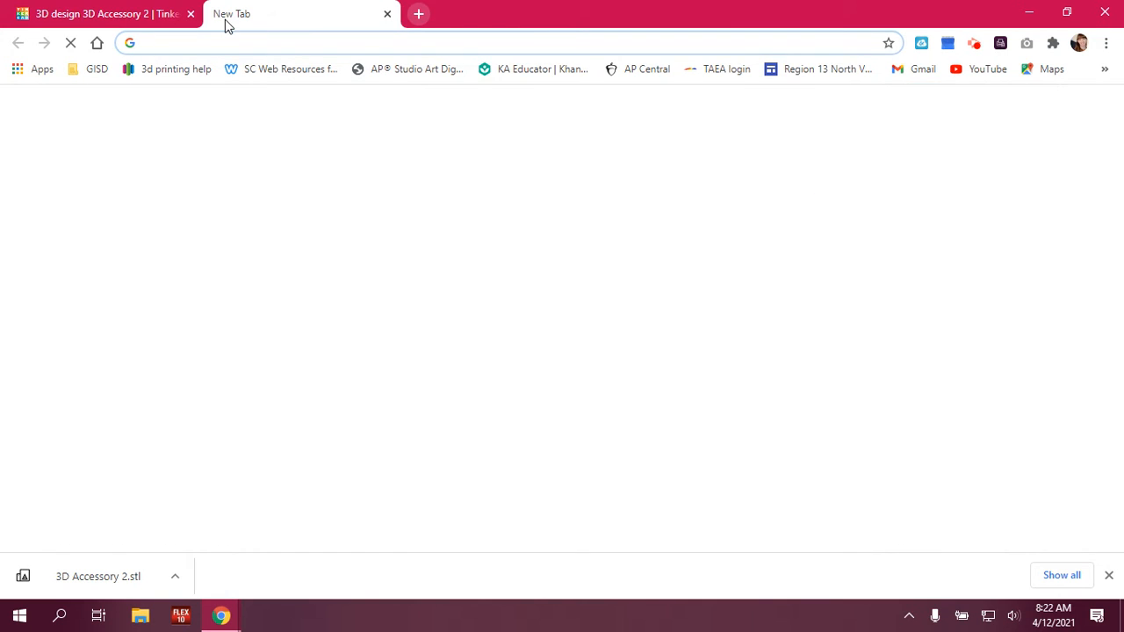
type("s")
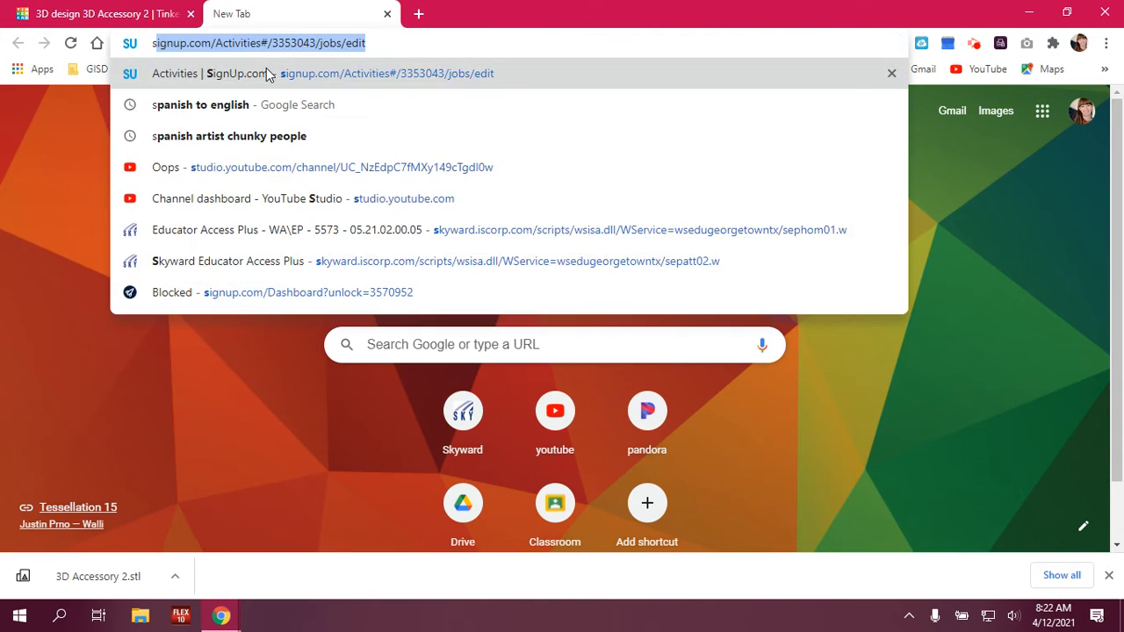
type("culpt gl")
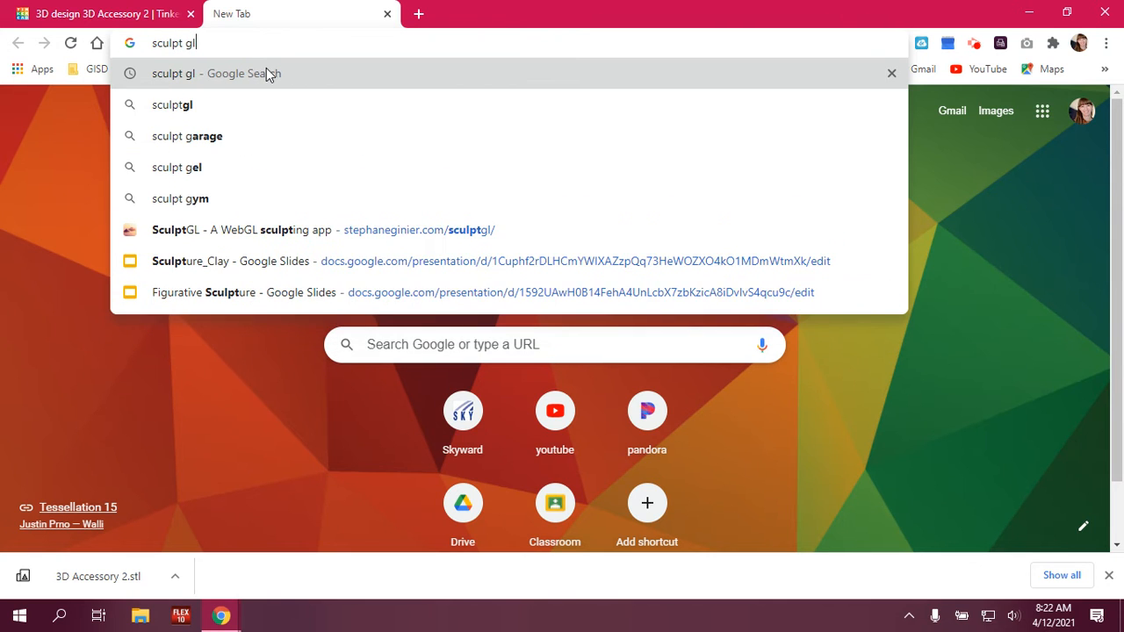
key("Return")
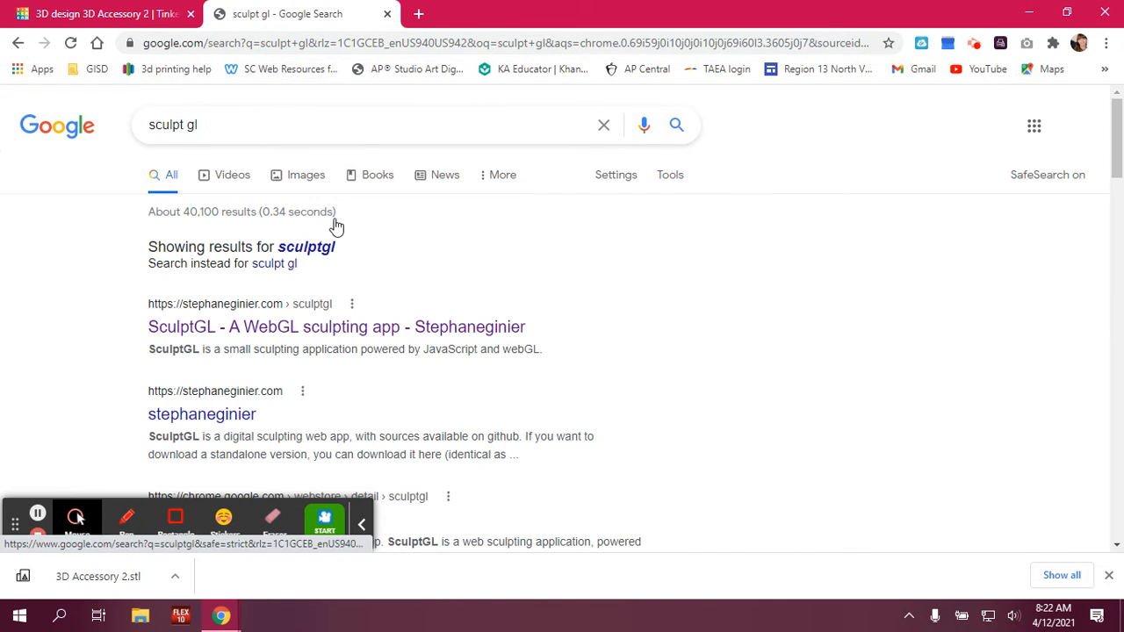
left_click(341, 328)
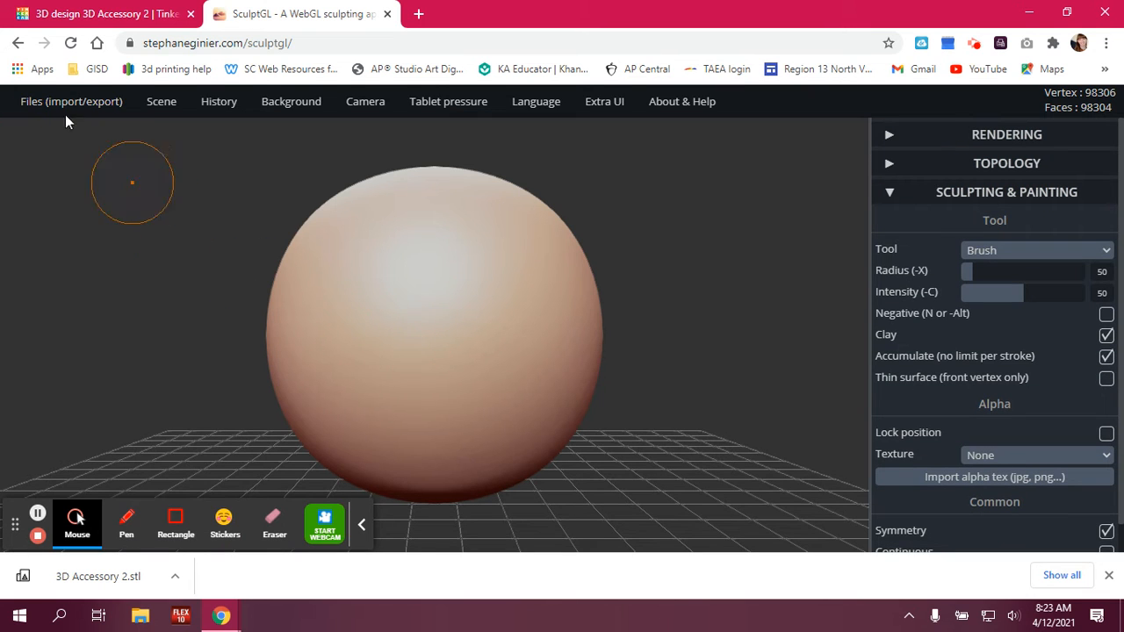
Step: Clear the default sphere from the scene and import the 3D Accessory 2 file from the Pictures folder
mouse_move(161, 101)
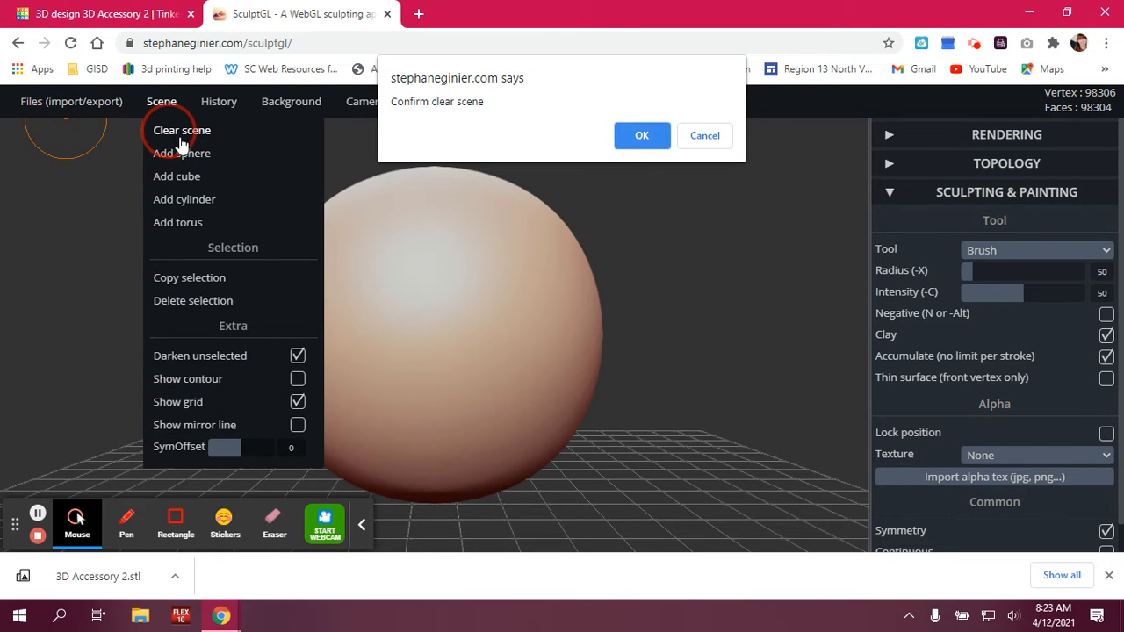
left_click(640, 144)
mouse_move(94, 103)
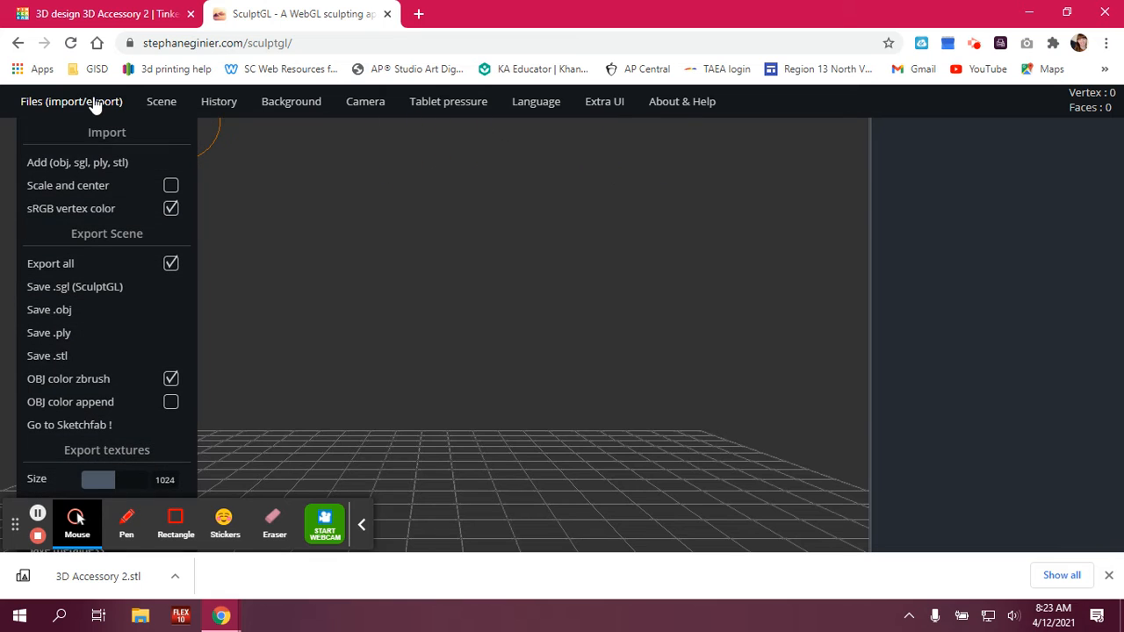
left_click(74, 162)
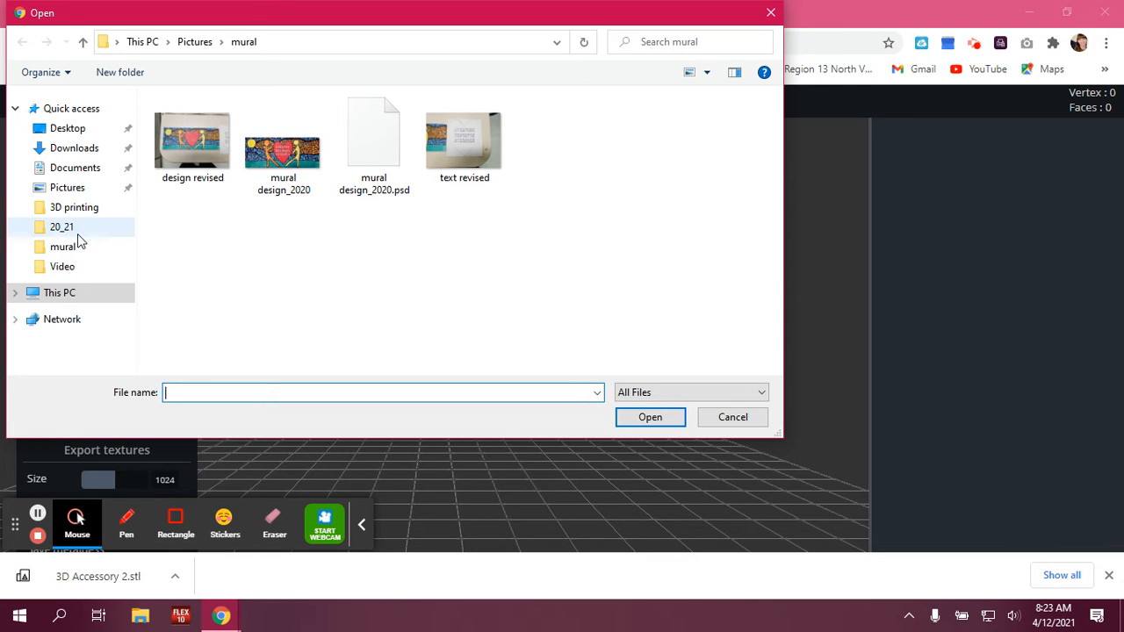
left_click(76, 189)
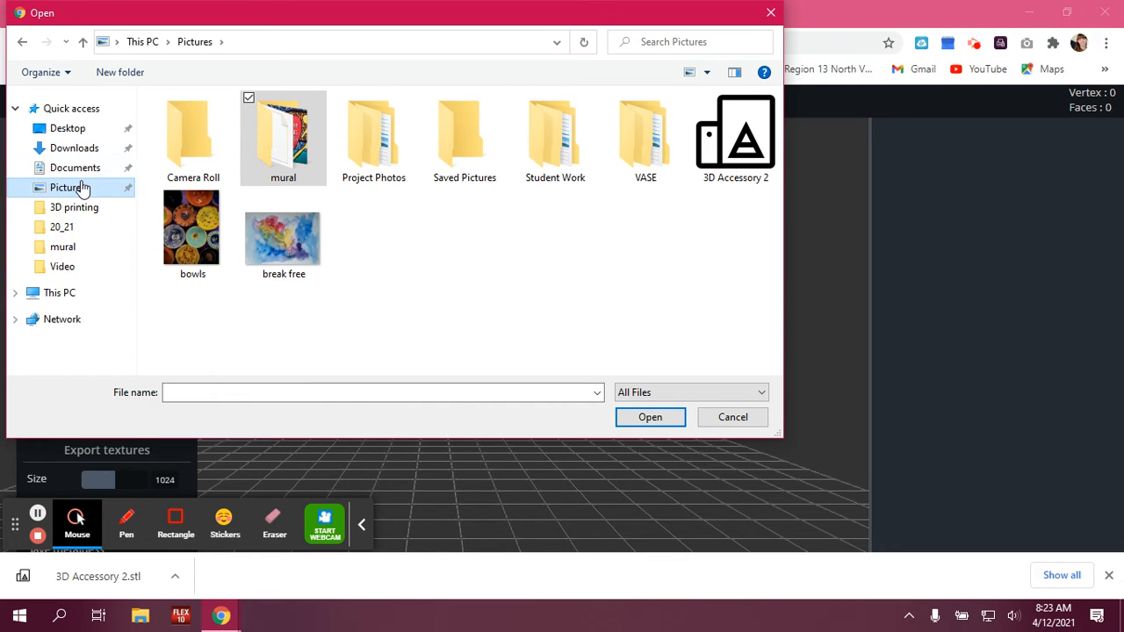
left_click(735, 137)
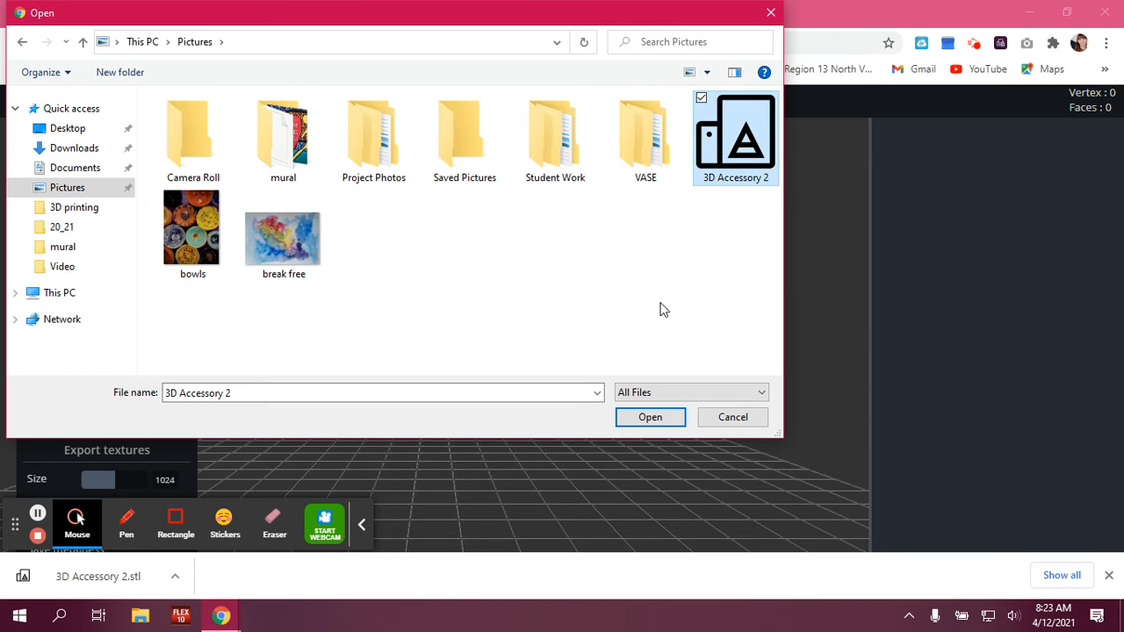
left_click(642, 419)
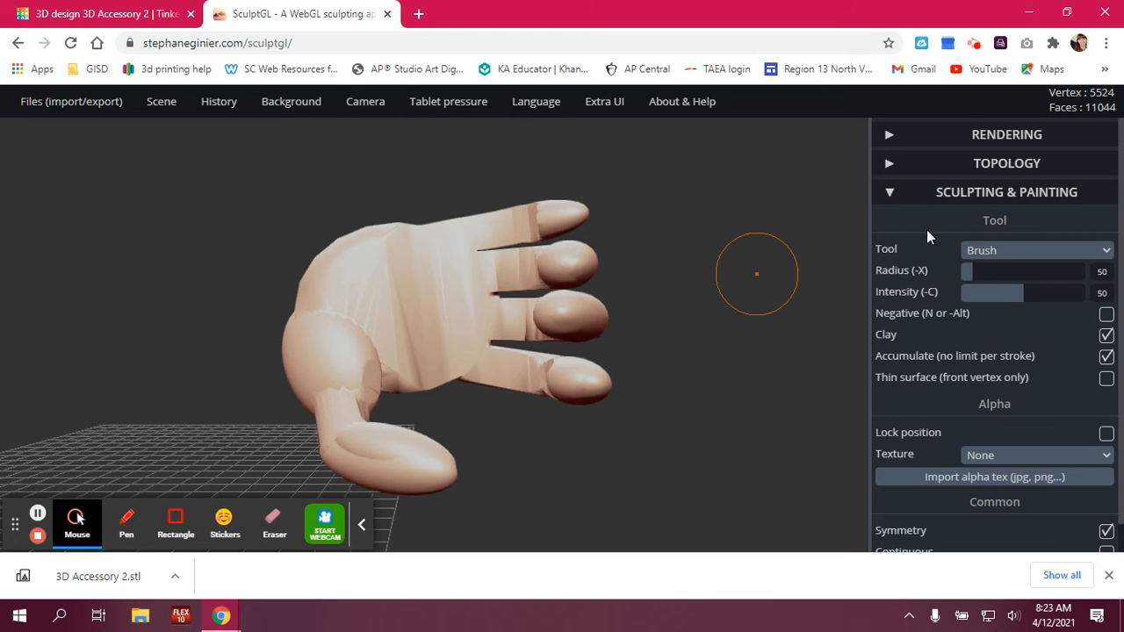
Step: Switch the sculpting tool from Brush to Transform (E)
left_click(1008, 253)
left_click(966, 589)
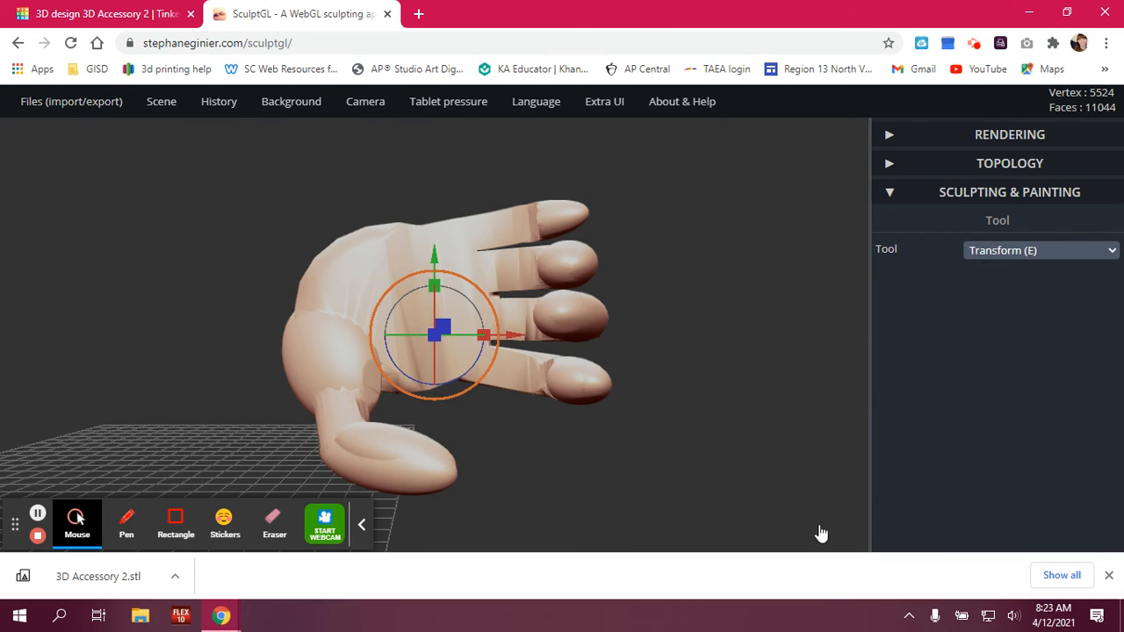
Step: Try enlarging the imported hand uniformly with the transform gizmo, and undo the scaling
left_click_drag(498, 327, 510, 303)
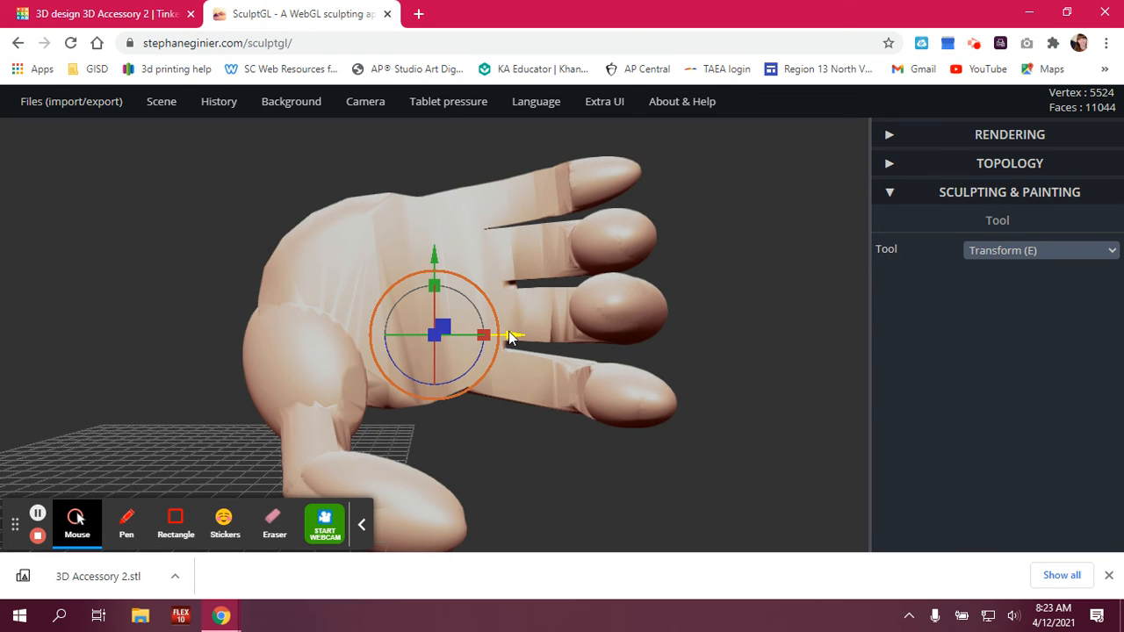
key("ctrl+z")
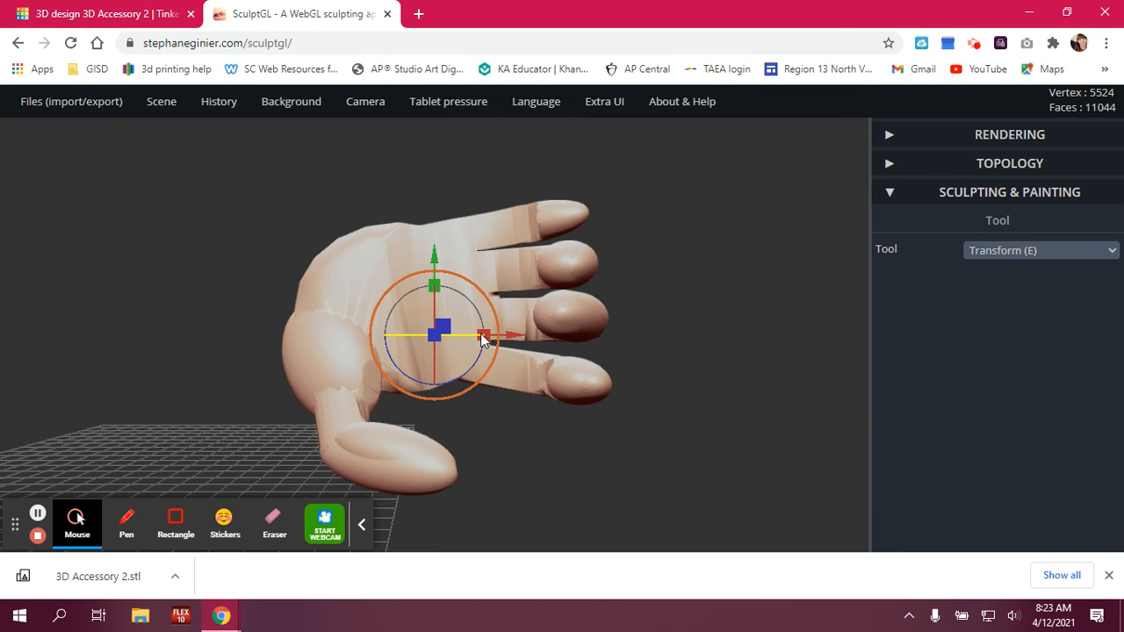